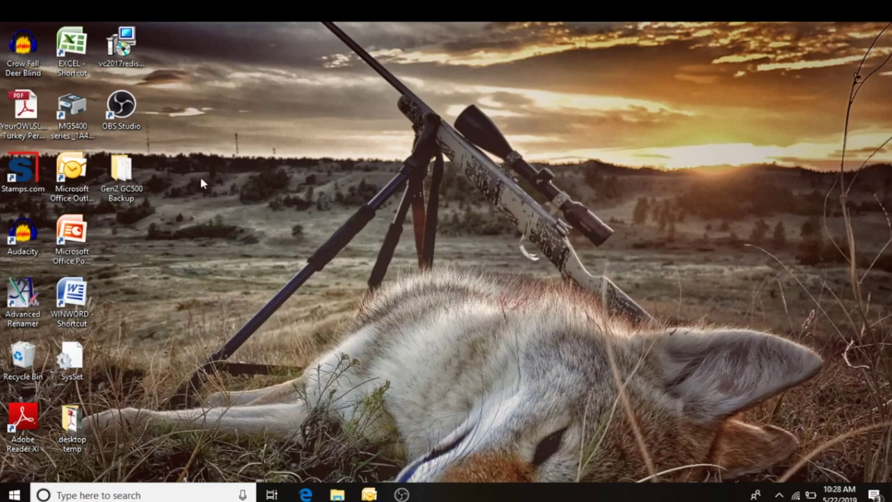
Open the Gen2 GC500 Backup folder on the desktop, look through its numbered sound files and close it
{"action": "double_click", "coordinate": [132, 174]}
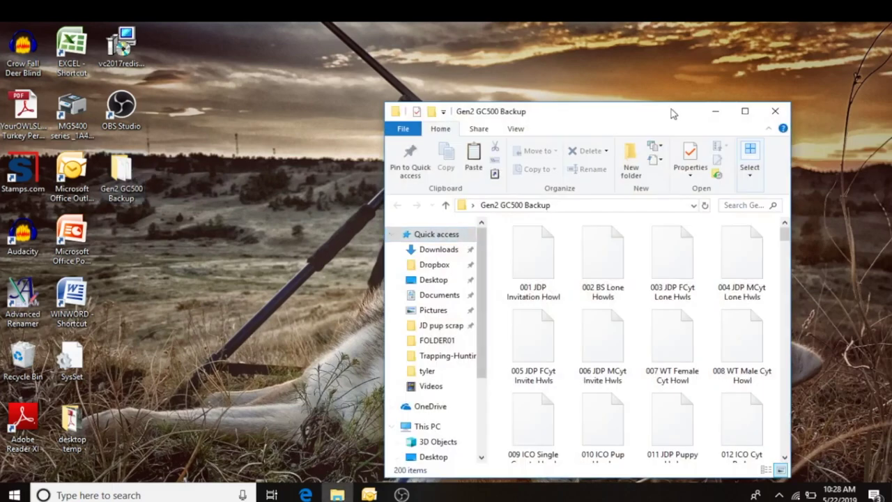
{"action": "left_click", "coordinate": [745, 111]}
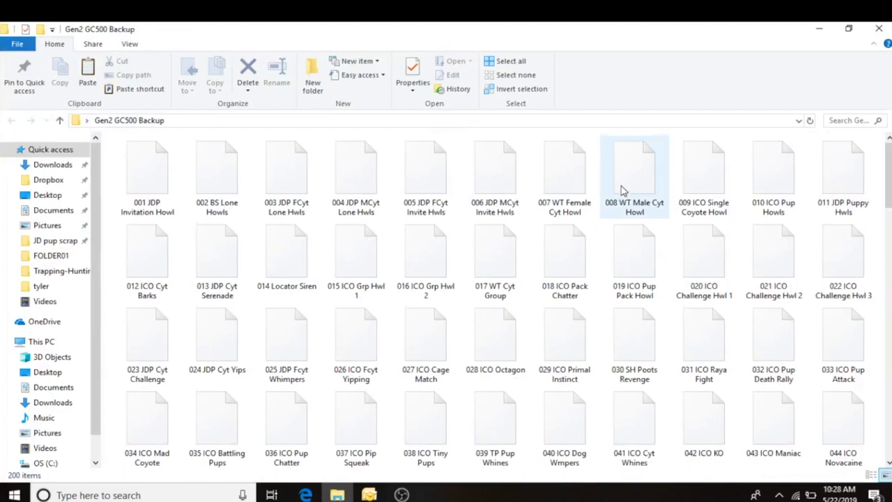
{"action": "scroll", "coordinate": [626, 182], "scroll_direction": "down", "scroll_amount": 15}
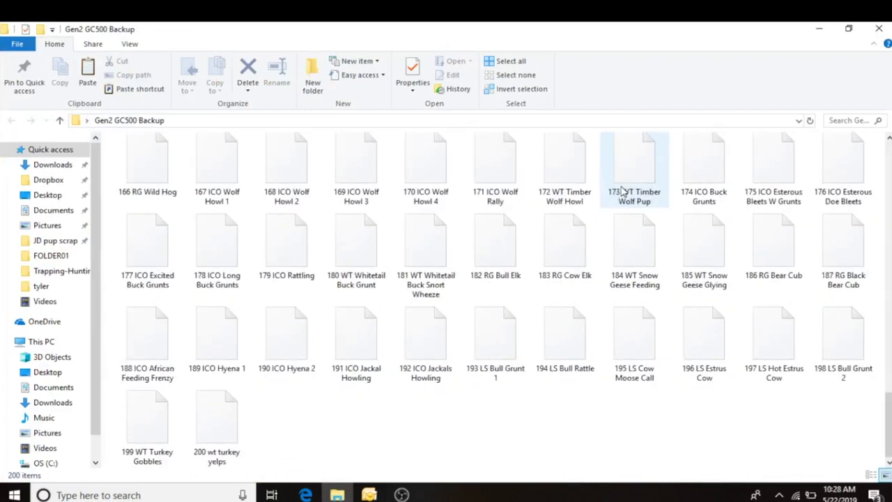
{"action": "scroll", "coordinate": [624, 191], "scroll_direction": "up", "scroll_amount": 15}
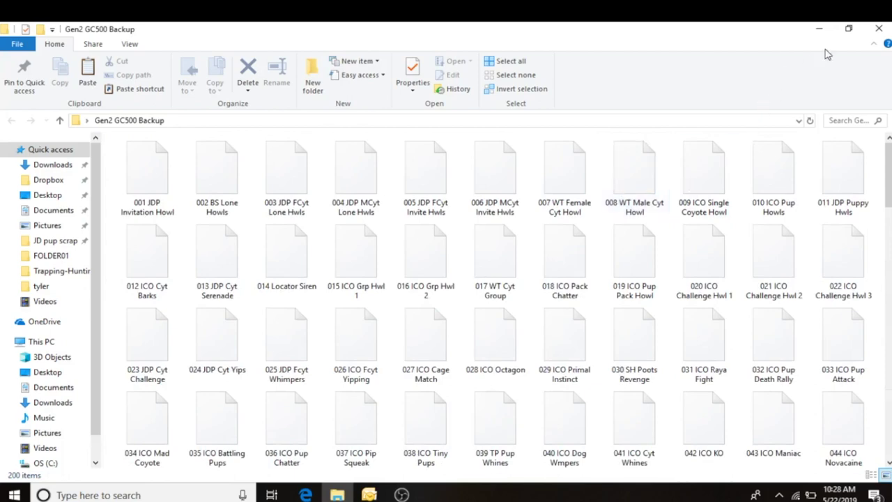
{"action": "left_click", "coordinate": [877, 28]}
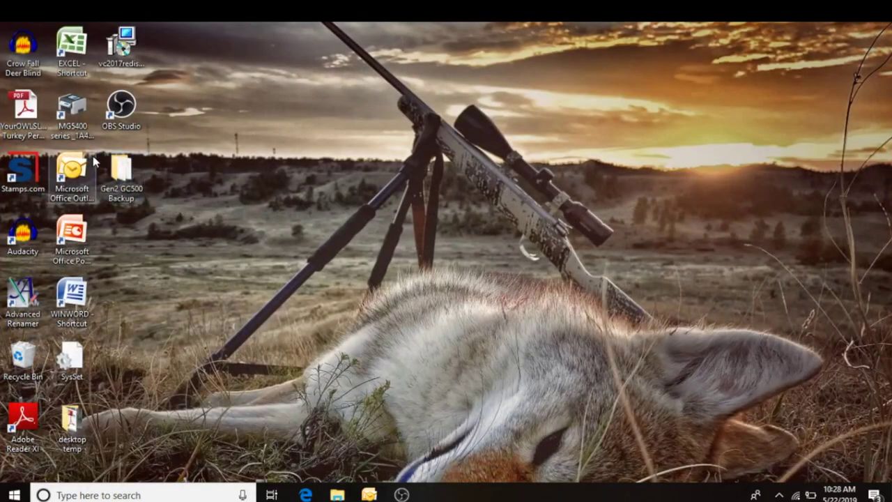
Create a new desktop folder named "icotec sounds"
{"action": "mouse_move", "coordinate": [134, 190]}
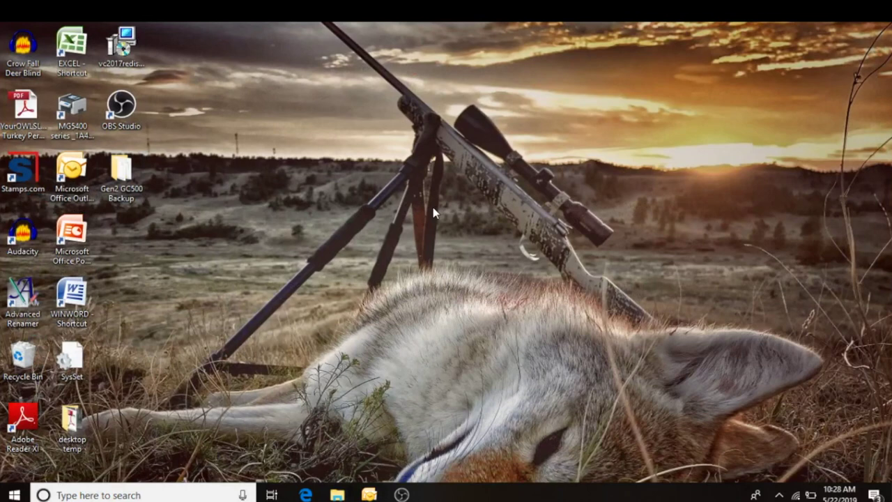
{"action": "right_click", "coordinate": [395, 215]}
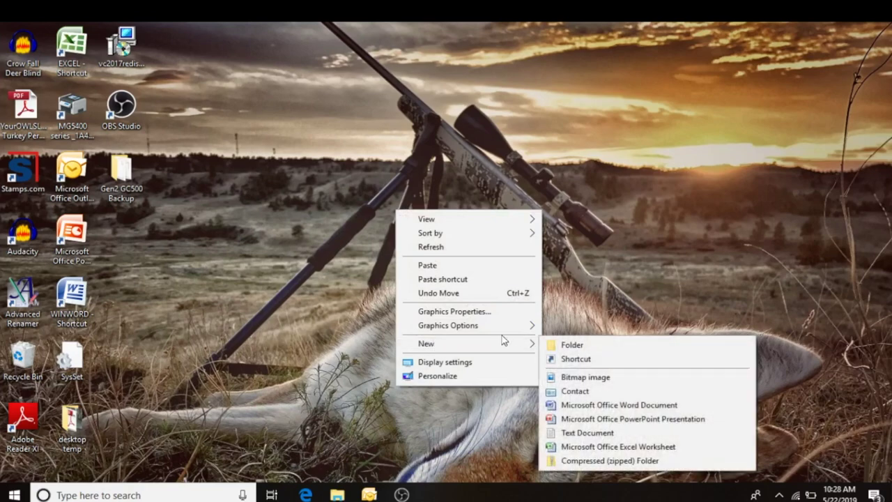
{"action": "mouse_move", "coordinate": [527, 351]}
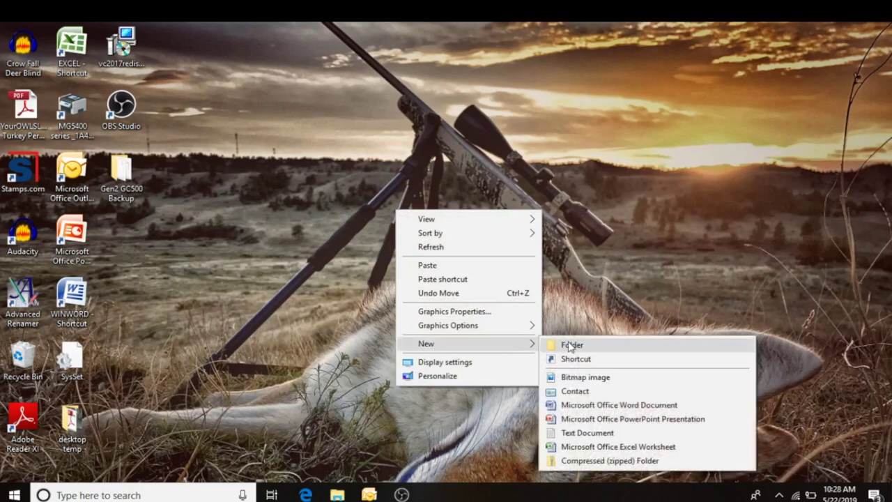
{"action": "left_click", "coordinate": [570, 345]}
{"action": "type", "text": "ic"}
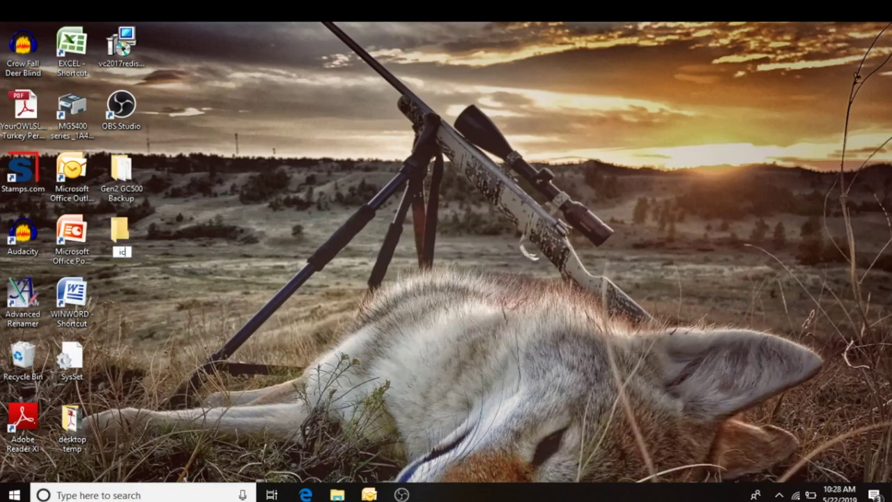
{"action": "type", "text": "otec sounds"}
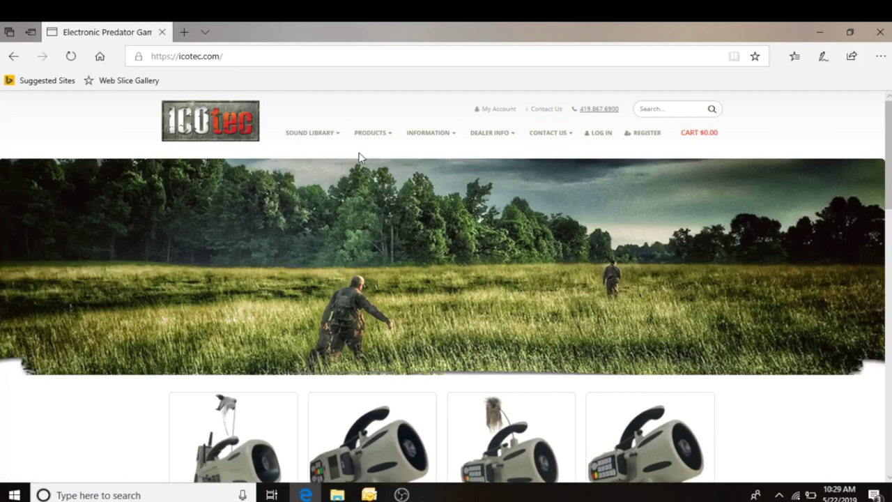
On icotec.com, open the Sound Previews & Downloads page for GC350 & GC500 and find the Coyote Howls list
{"action": "mouse_move", "coordinate": [307, 139]}
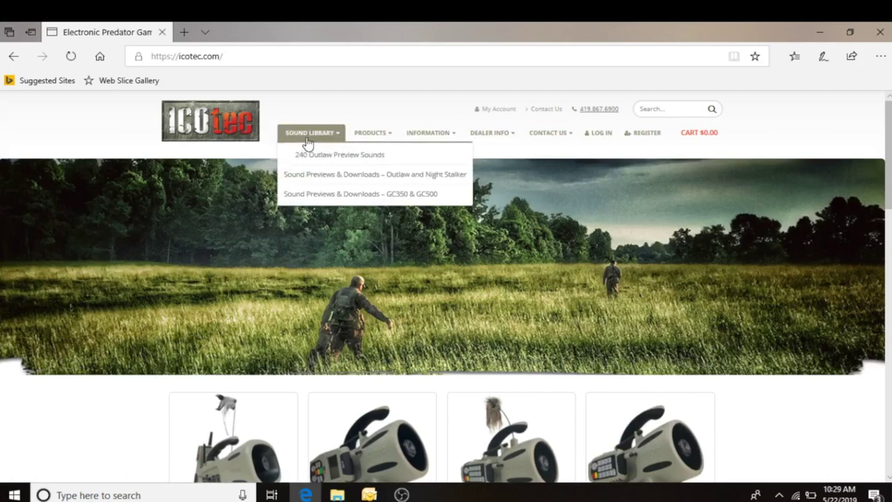
{"action": "left_click", "coordinate": [355, 197]}
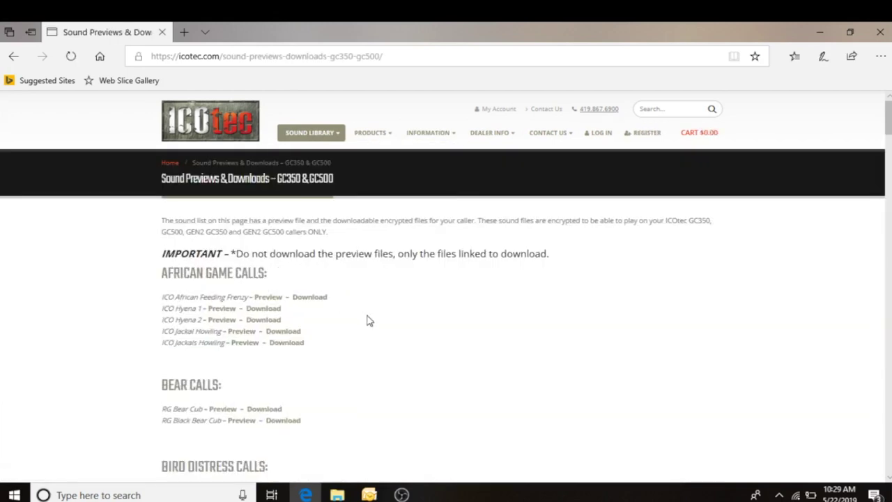
{"action": "scroll", "coordinate": [370, 320], "scroll_direction": "down", "scroll_amount": 15}
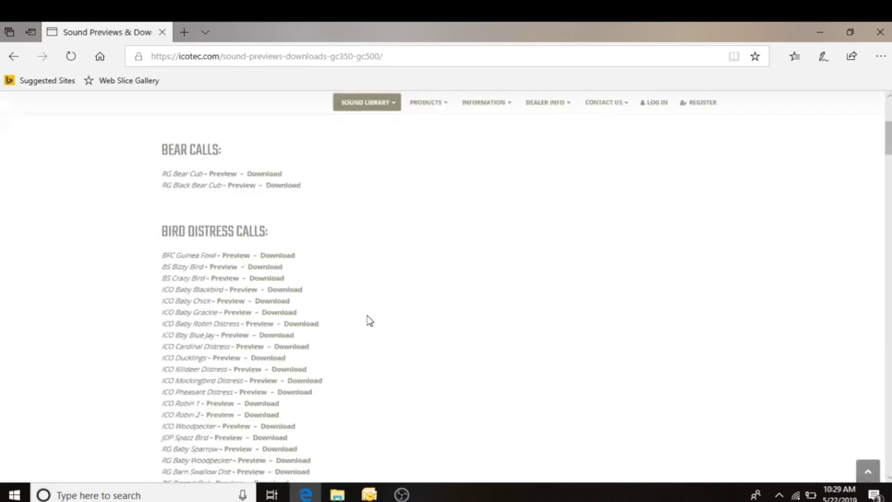
{"action": "scroll", "coordinate": [369, 321], "scroll_direction": "down", "scroll_amount": 15}
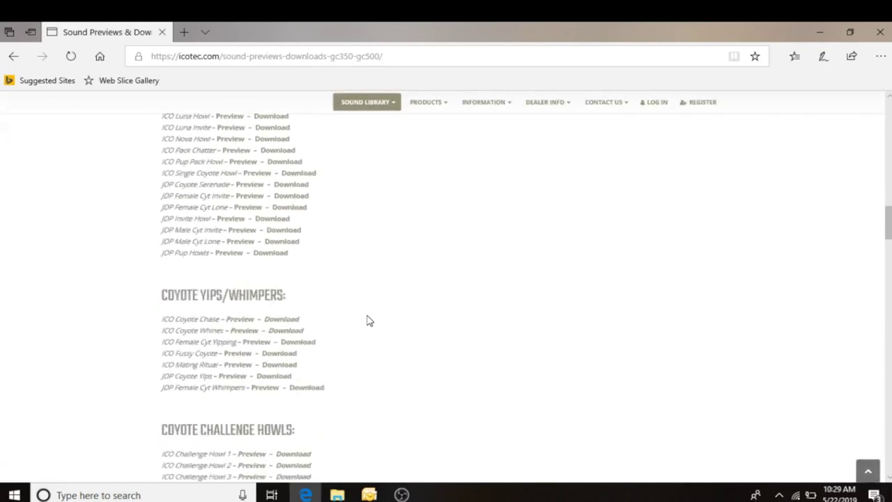
{"action": "scroll", "coordinate": [370, 321], "scroll_direction": "down", "scroll_amount": 3}
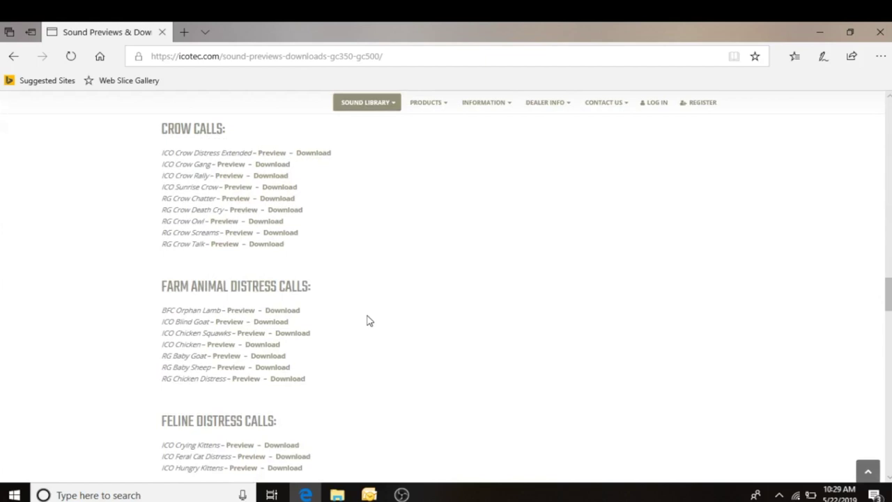
{"action": "scroll", "coordinate": [369, 321], "scroll_direction": "up", "scroll_amount": 8}
{"action": "scroll", "coordinate": [370, 321], "scroll_direction": "up", "scroll_amount": 5}
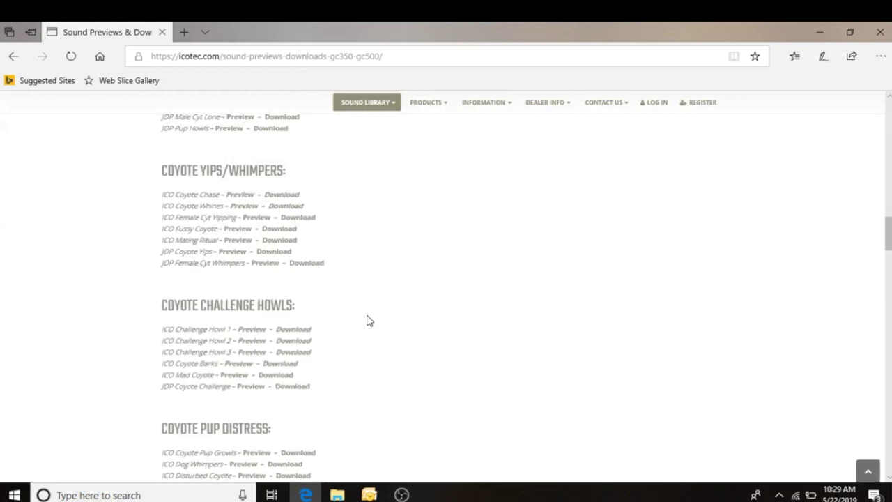
{"action": "scroll", "coordinate": [369, 321], "scroll_direction": "up", "scroll_amount": 1}
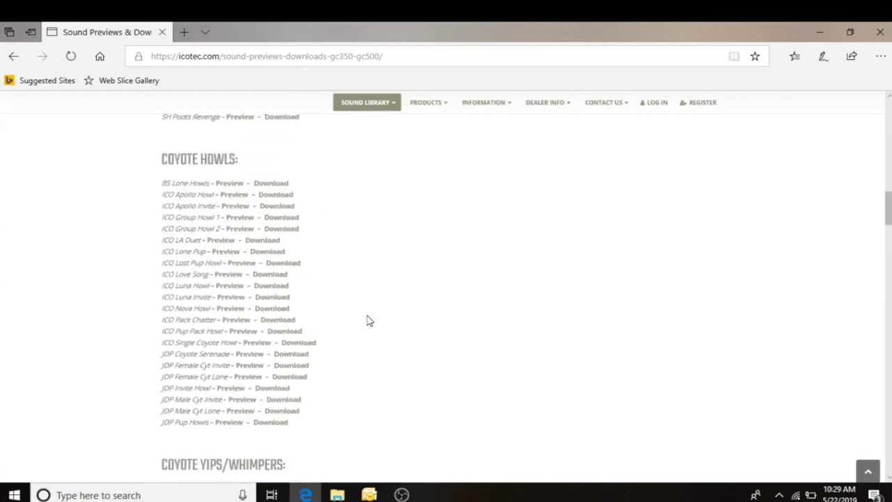
Listen to the preview of ICO Apollo Invite, pause it and close the preview page
{"action": "left_click", "coordinate": [236, 207]}
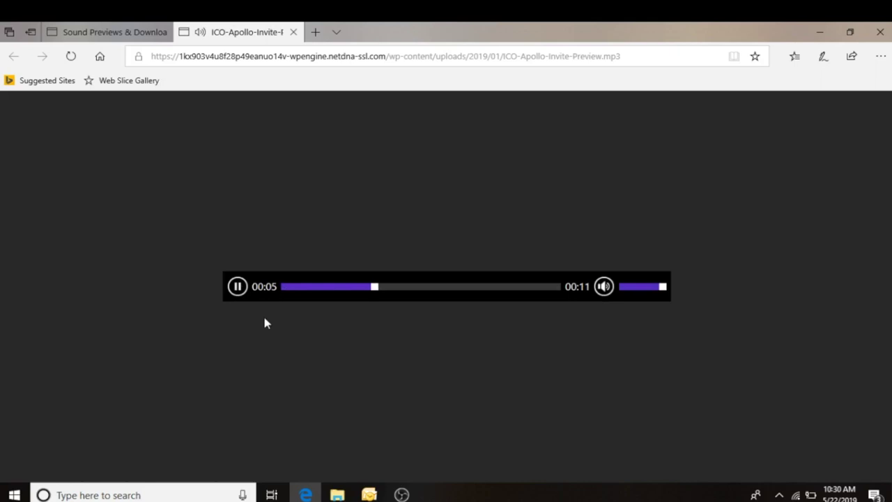
{"action": "left_click", "coordinate": [238, 287]}
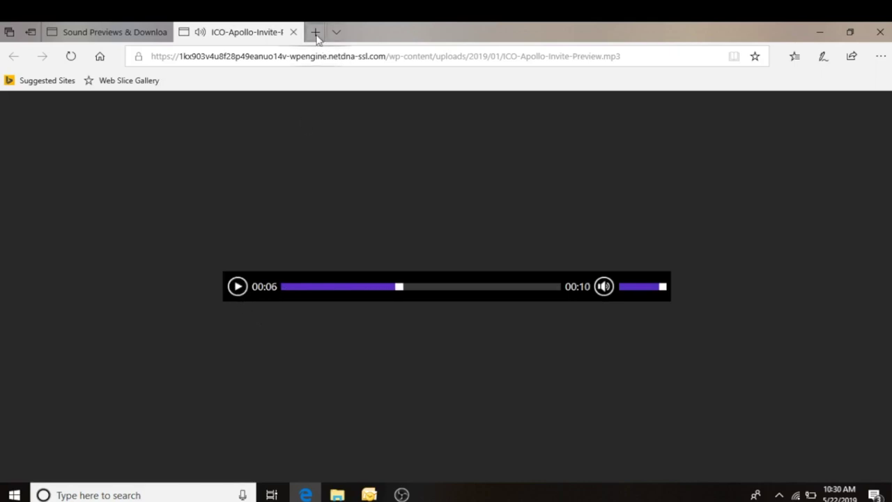
{"action": "left_click", "coordinate": [292, 32]}
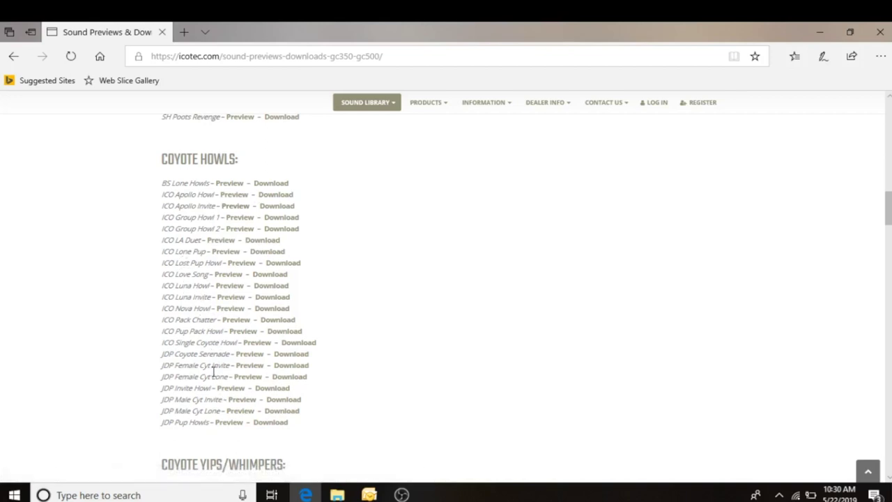
Open the ICO Apollo Invite download page on Dropbox and start a direct download of the file
{"action": "scroll", "coordinate": [213, 399], "scroll_direction": "down", "scroll_amount": 1}
{"action": "scroll", "coordinate": [213, 400], "scroll_direction": "up", "scroll_amount": 2}
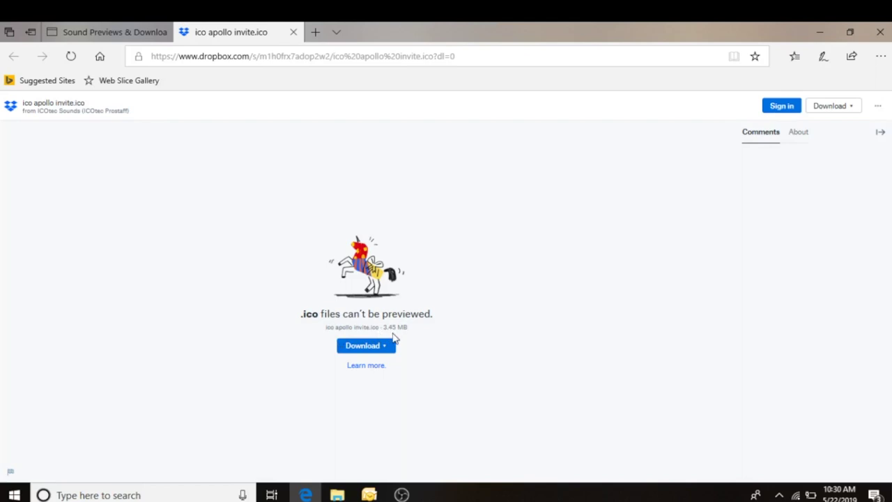
{"action": "left_click", "coordinate": [366, 348]}
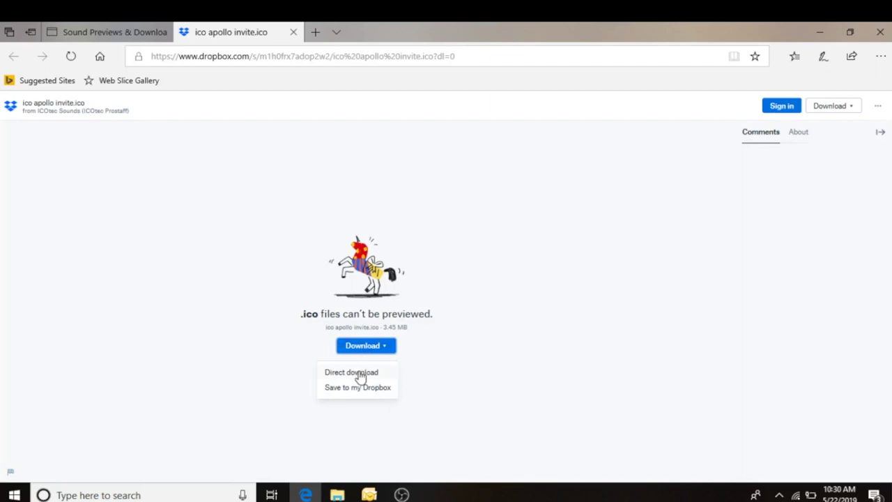
{"action": "left_click", "coordinate": [361, 377]}
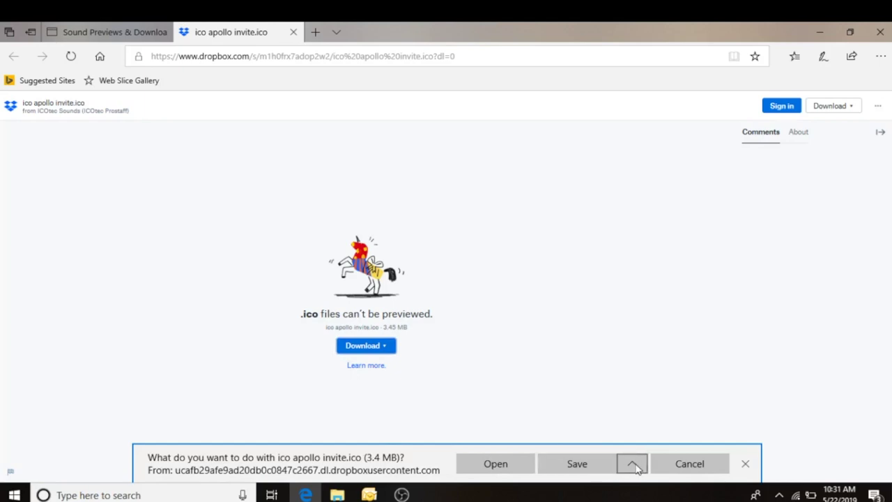
Save the download as "ico apollo invite" in the icotec sounds folder on the desktop and dismiss the download notification
{"action": "left_click", "coordinate": [634, 465]}
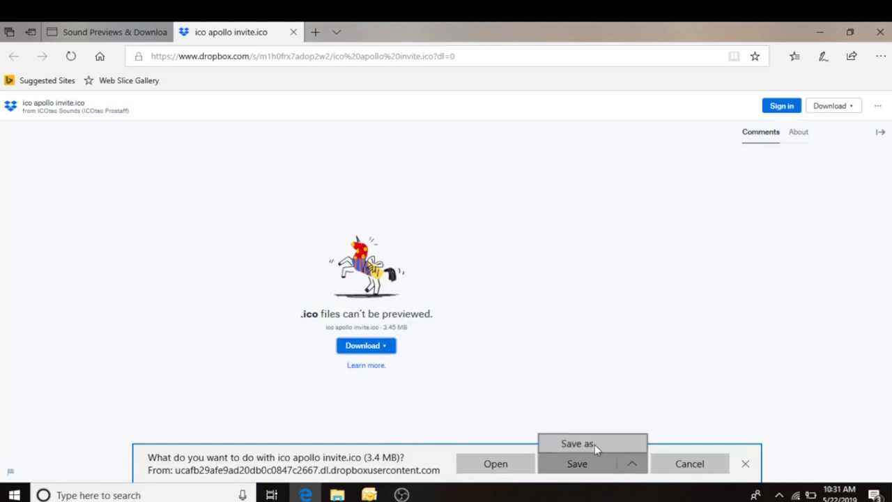
{"action": "left_click", "coordinate": [595, 444]}
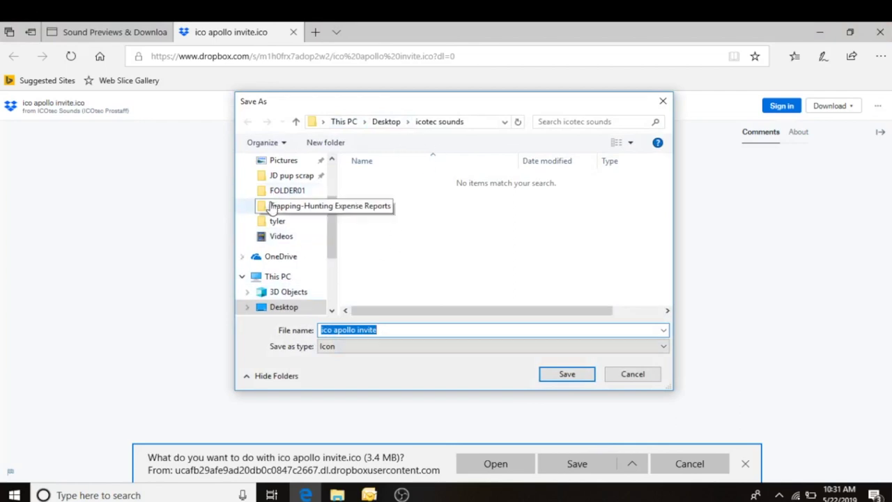
{"action": "scroll", "coordinate": [284, 304], "scroll_direction": "down", "scroll_amount": 1}
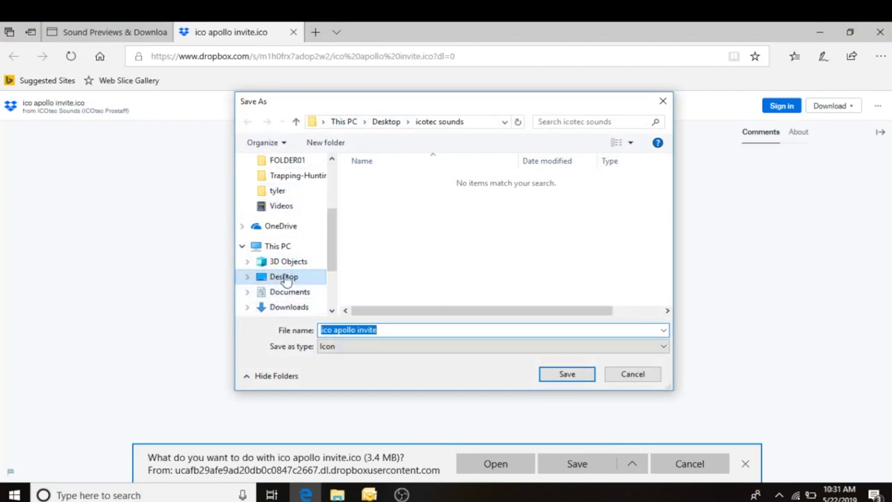
{"action": "left_click", "coordinate": [285, 279]}
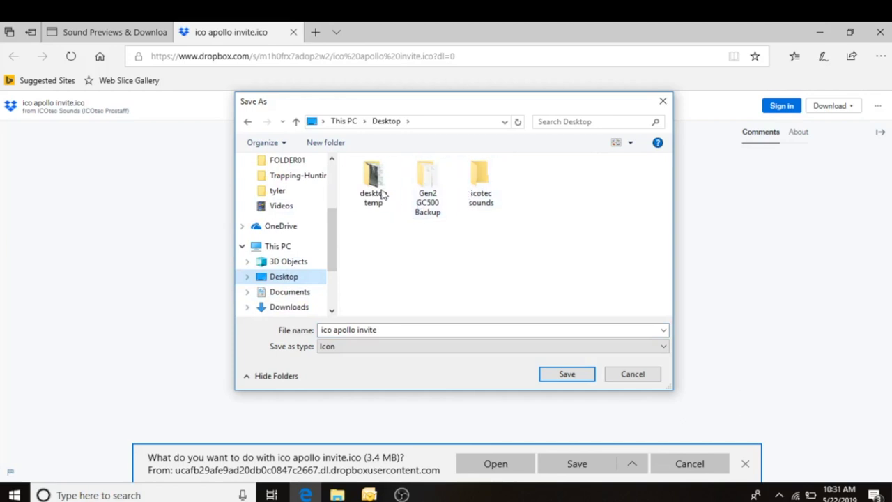
{"action": "left_click", "coordinate": [495, 175]}
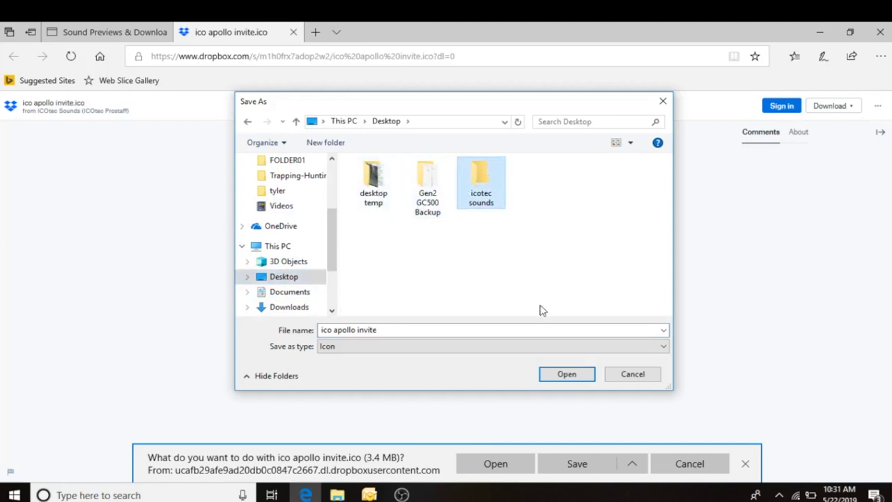
{"action": "left_click", "coordinate": [569, 376]}
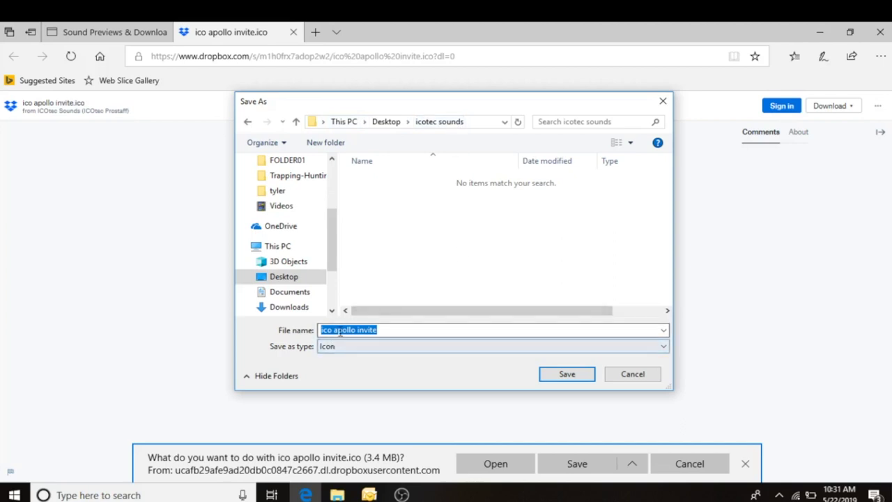
{"action": "left_click", "coordinate": [560, 374]}
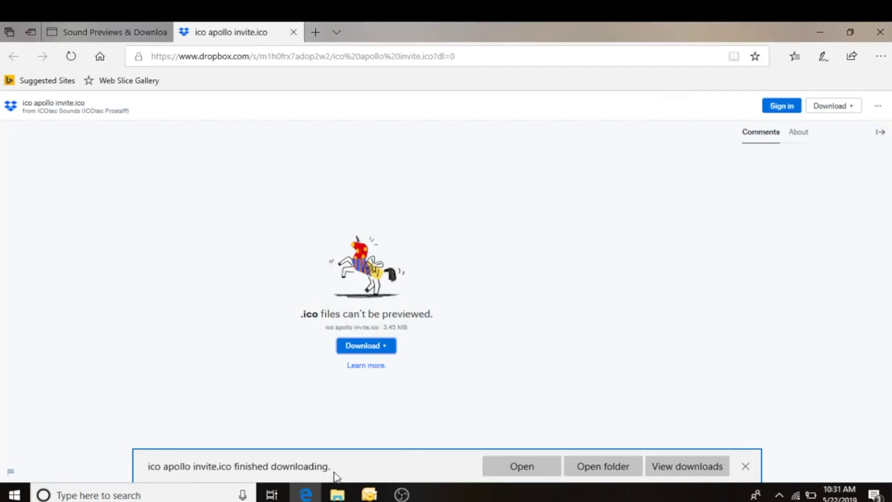
{"action": "left_click", "coordinate": [746, 469]}
Minimize the browser, open the icotec sounds folder on the desktop and rename the downloaded file as "200 ico apollo invite"
{"action": "left_click", "coordinate": [821, 32]}
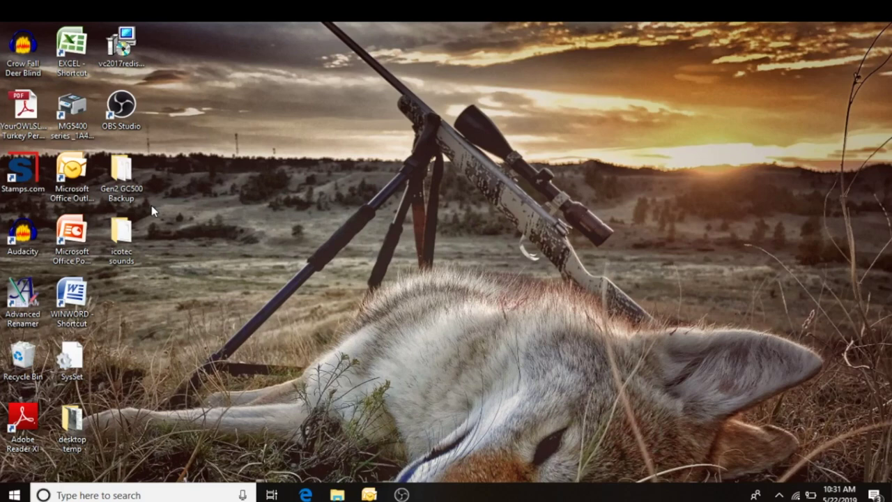
{"action": "double_click", "coordinate": [128, 240]}
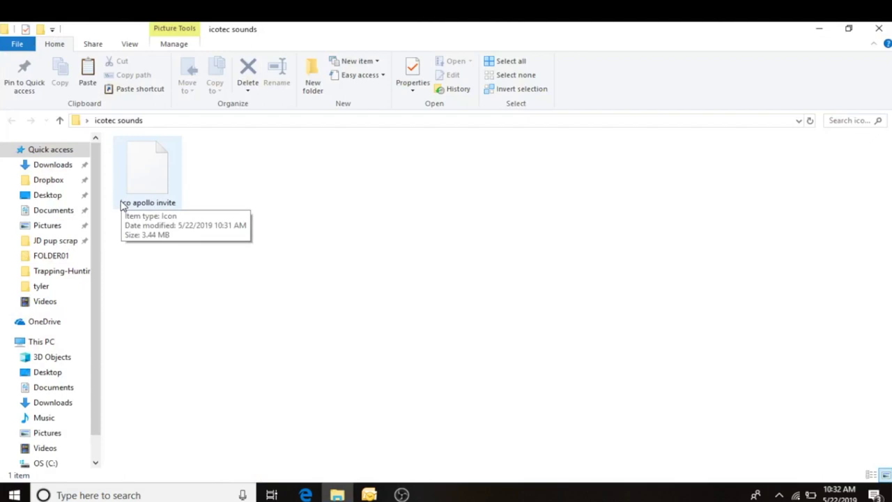
{"action": "right_click", "coordinate": [123, 203]}
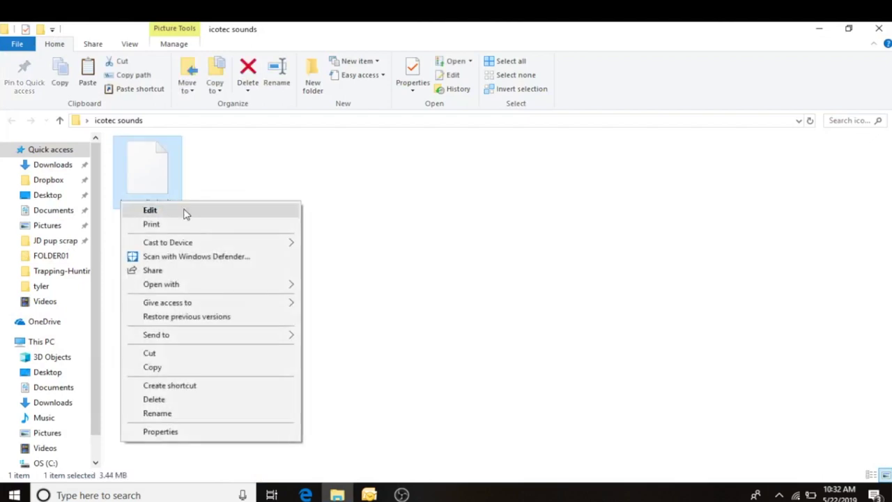
{"action": "left_click", "coordinate": [176, 415]}
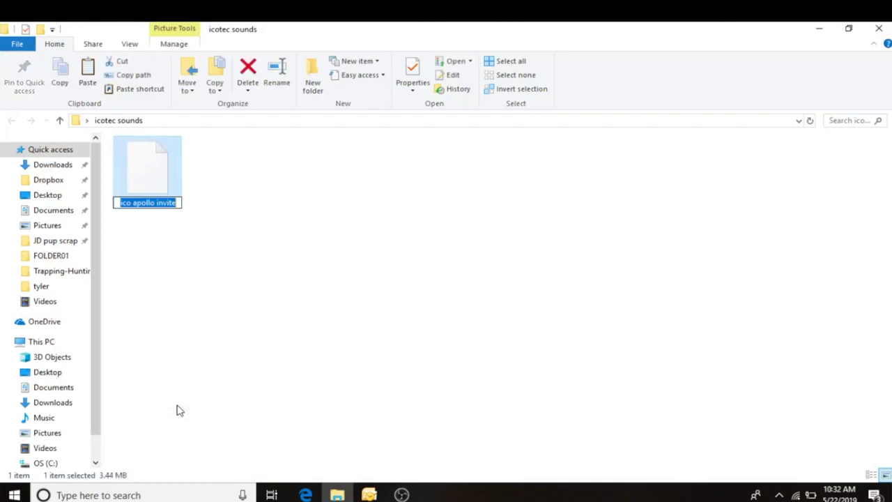
{"action": "left_click", "coordinate": [117, 203]}
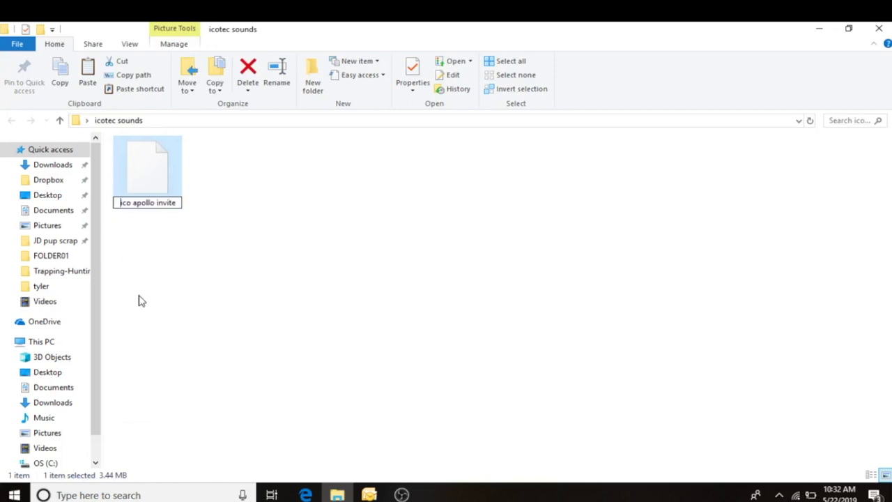
{"action": "type", "text": "200"}
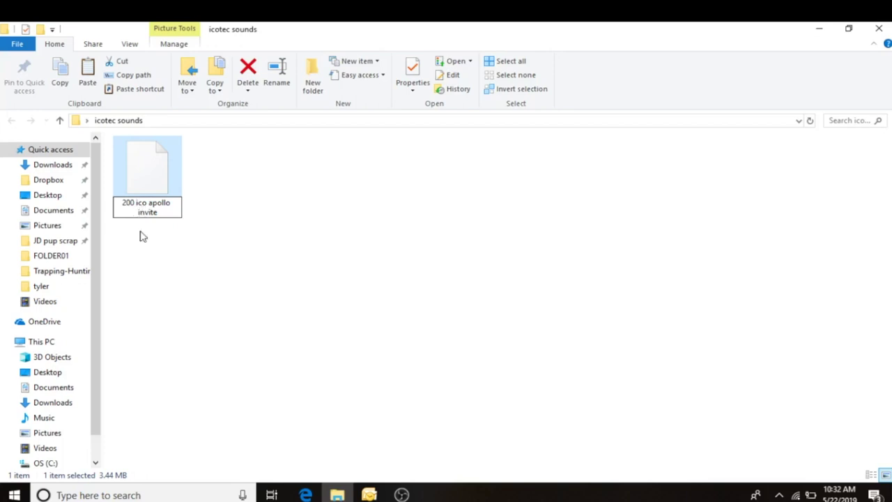
{"action": "left_click", "coordinate": [175, 261]}
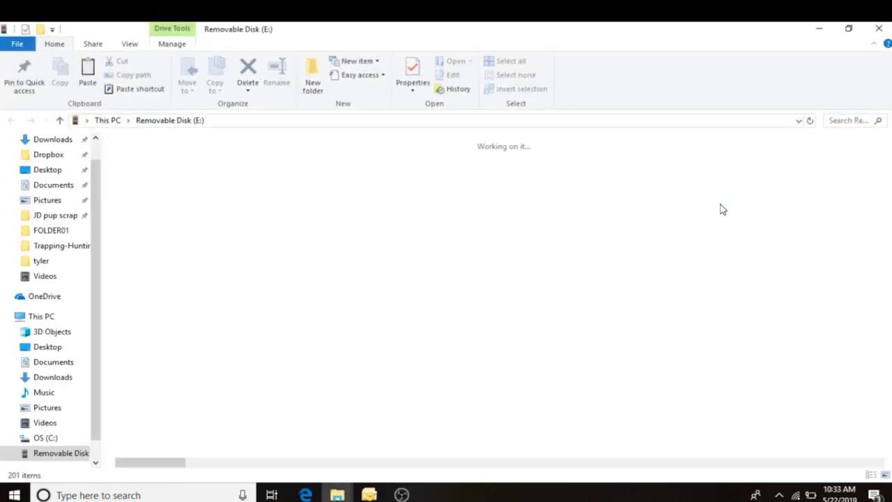
Permanently delete the file "200 wt turkey yelps" from Removable Disk (E:)
{"action": "scroll", "coordinate": [687, 280], "scroll_direction": "right", "scroll_amount": 4}
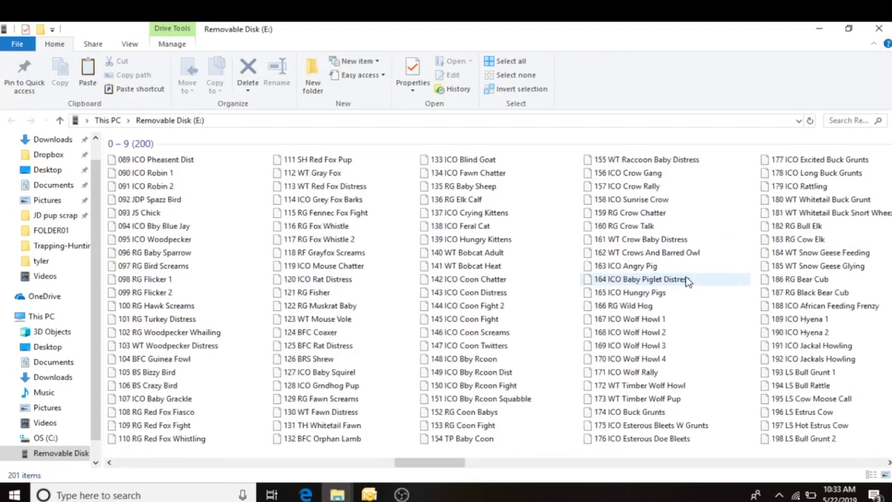
{"action": "scroll", "coordinate": [687, 279], "scroll_direction": "right", "scroll_amount": 2}
{"action": "scroll", "coordinate": [686, 277], "scroll_direction": "right", "scroll_amount": 1}
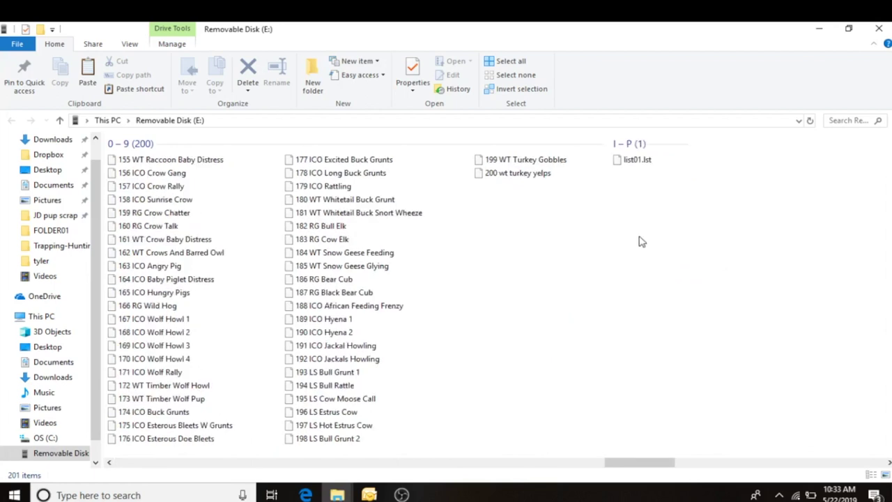
{"action": "left_click", "coordinate": [498, 177]}
{"action": "right_click", "coordinate": [497, 178]}
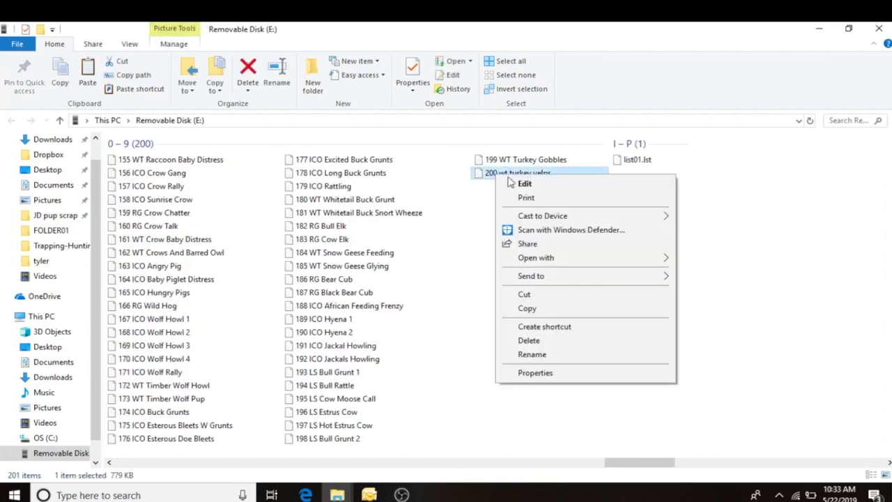
{"action": "left_click", "coordinate": [571, 342]}
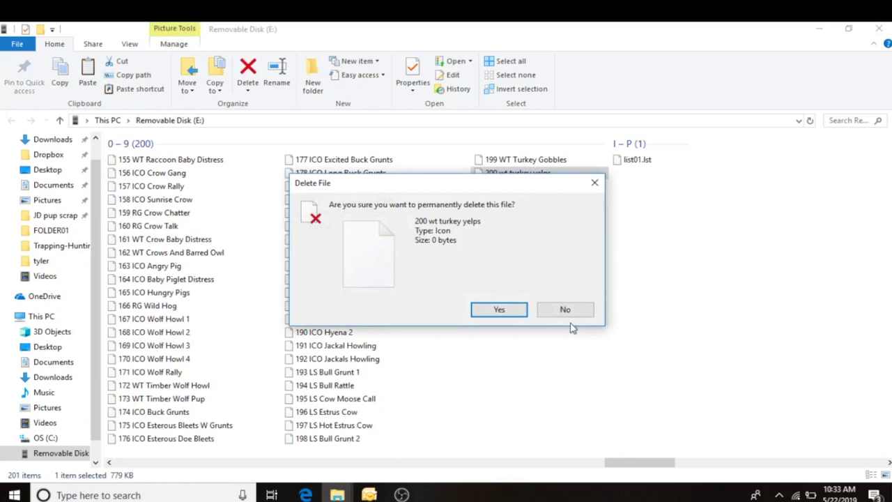
{"action": "left_click", "coordinate": [513, 310]}
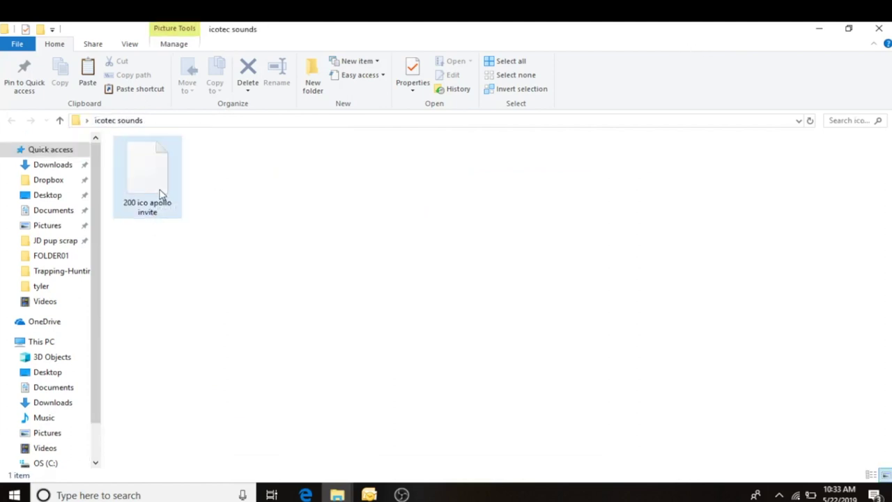
Copy "200 ico apollo invite" from the icotec sounds folder and paste it into Removable Disk (E:)
{"action": "right_click", "coordinate": [155, 184]}
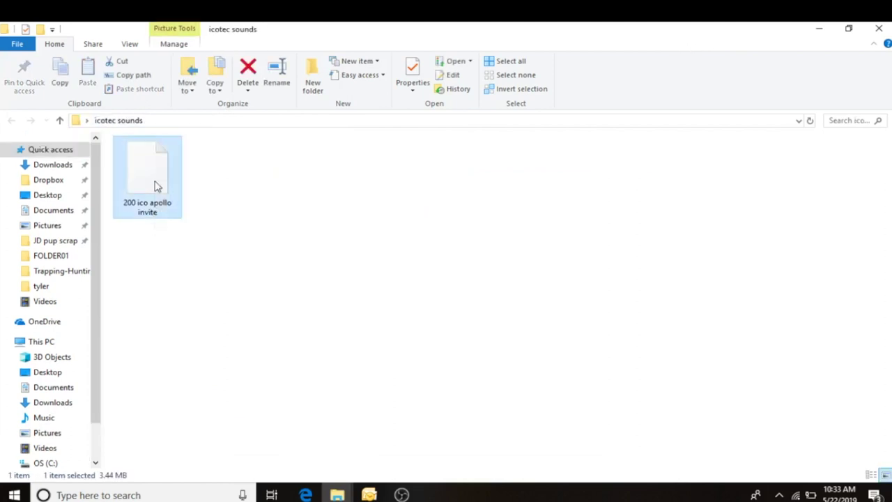
{"action": "left_click", "coordinate": [210, 348]}
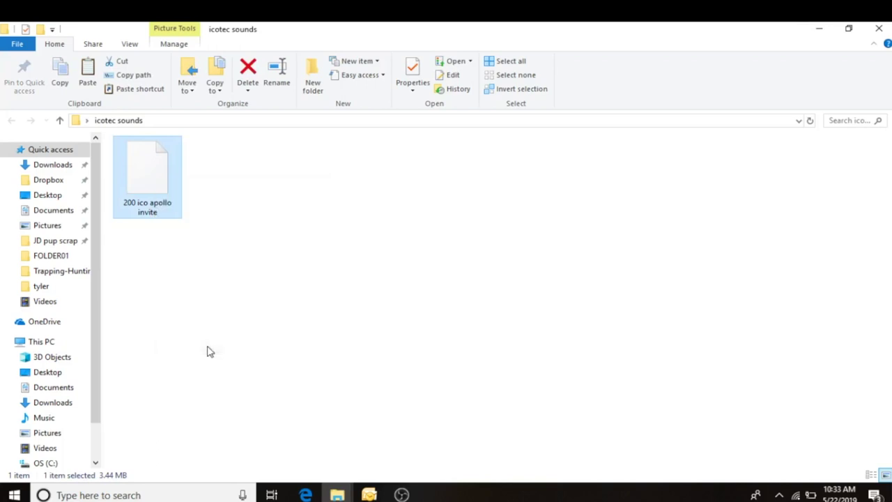
{"action": "mouse_move", "coordinate": [337, 493]}
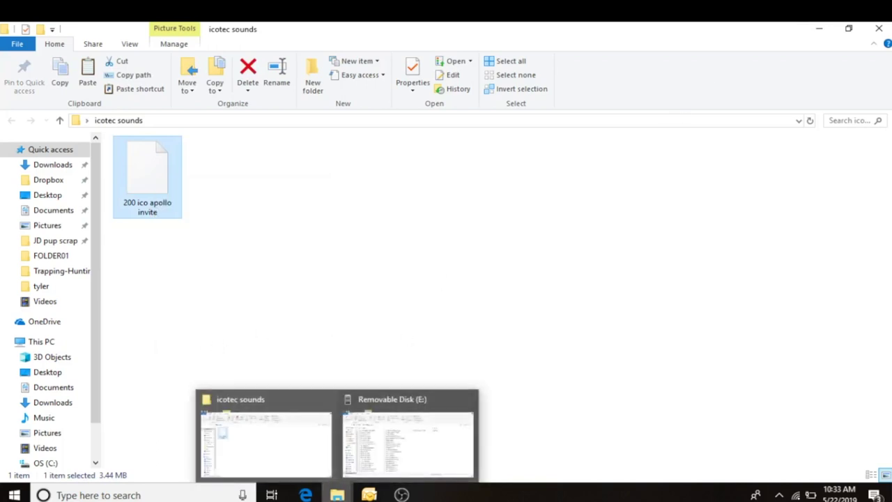
{"action": "left_click", "coordinate": [381, 434]}
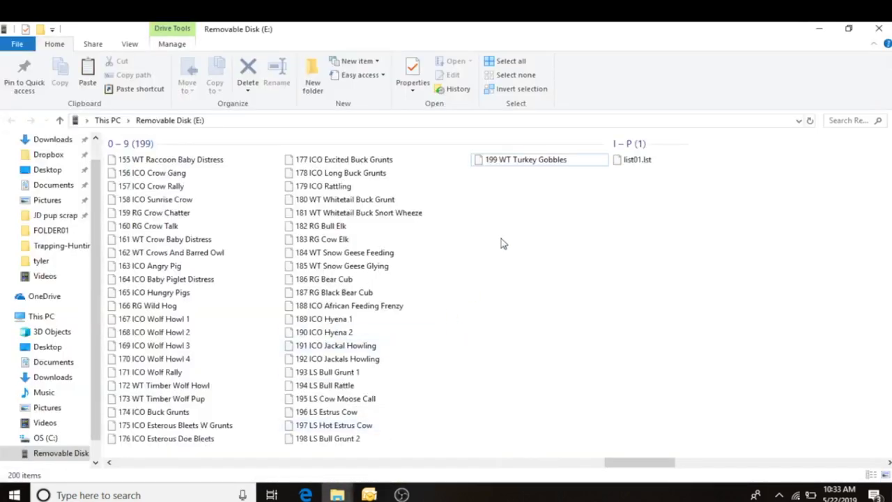
{"action": "right_click", "coordinate": [503, 204]}
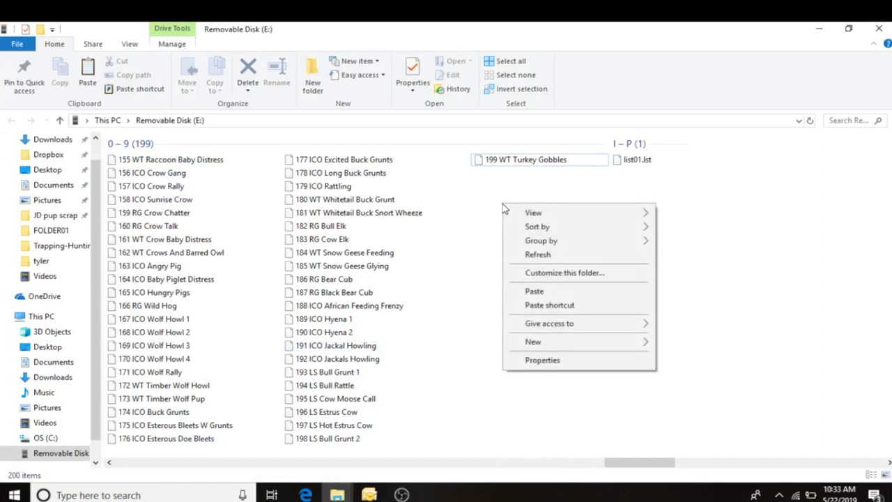
{"action": "left_click", "coordinate": [535, 291]}
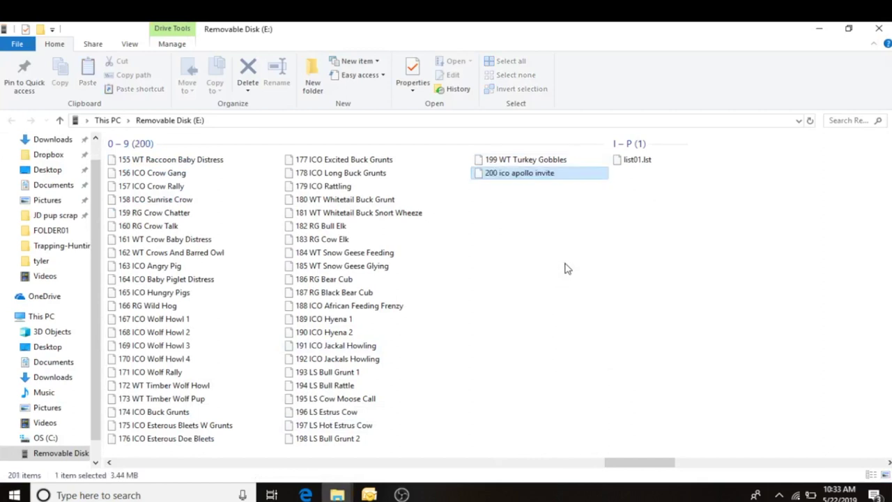
{"action": "left_click", "coordinate": [622, 251]}
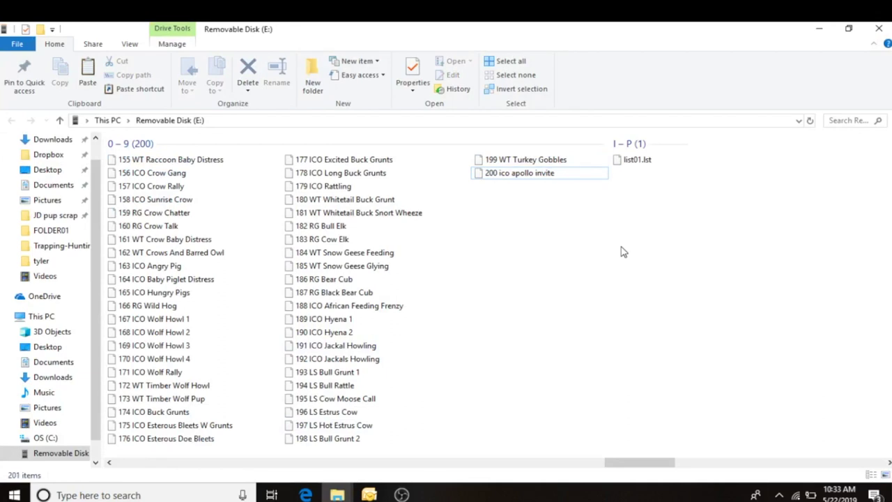
{"action": "mouse_move", "coordinate": [520, 183]}
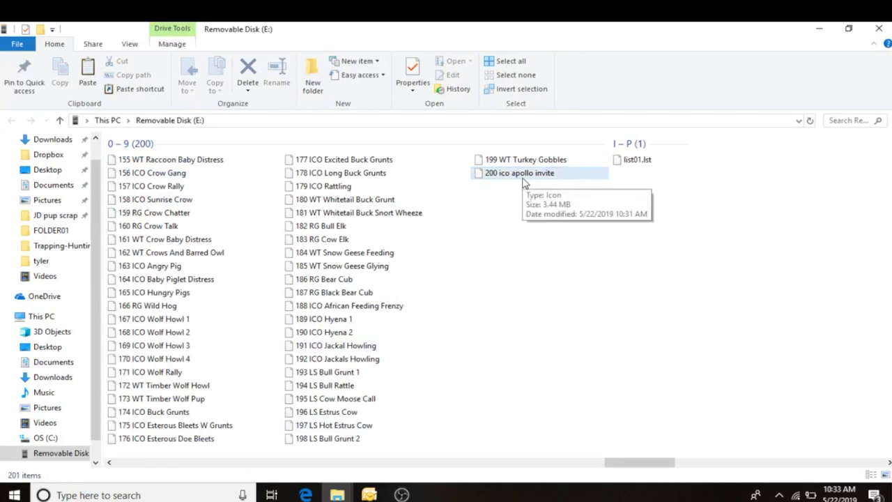